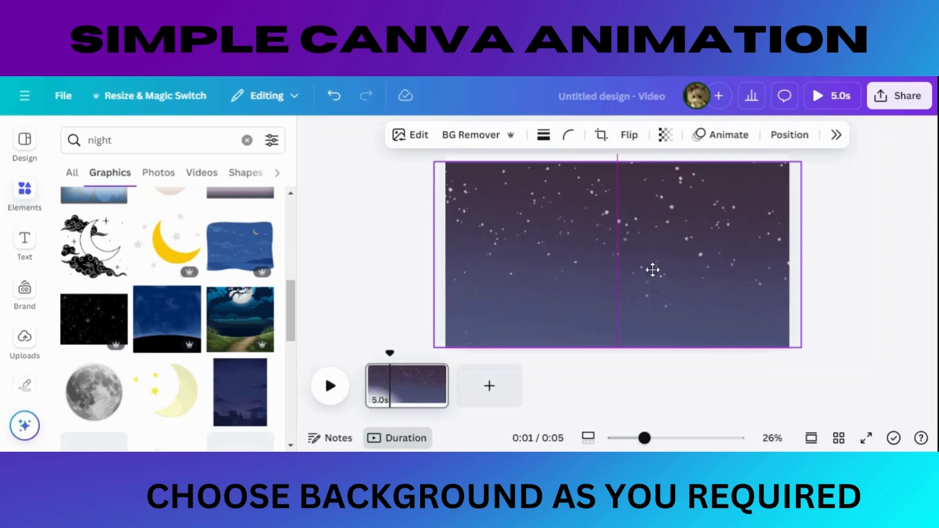
# Step: Shift the starry night background upward and stretch it so it covers the whole page
pyautogui.moveTo(653, 271); pyautogui.dragTo(653, 239)
pyautogui.moveTo(617, 319); pyautogui.dragTo(615, 349)
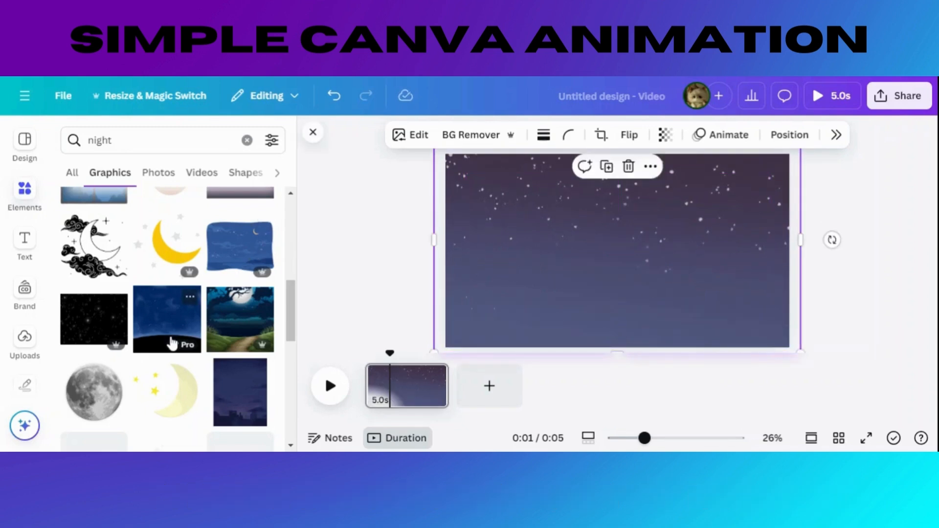
# Step: Search the graphics for "black mountain"
pyautogui.click(147, 140)
pyautogui.write('mou')
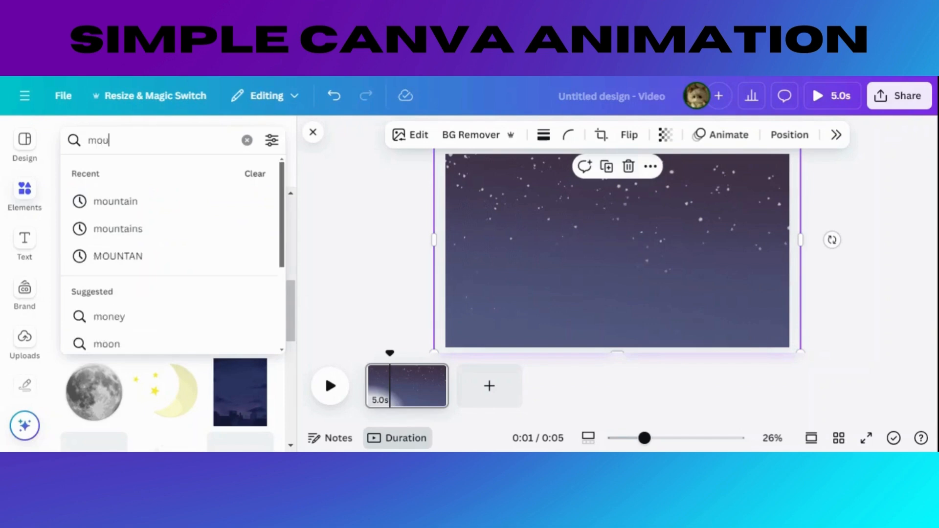
pyautogui.press('BackSpace')
pyautogui.press('BackSpace')
pyautogui.press('BackSpace')
pyautogui.write('blac')
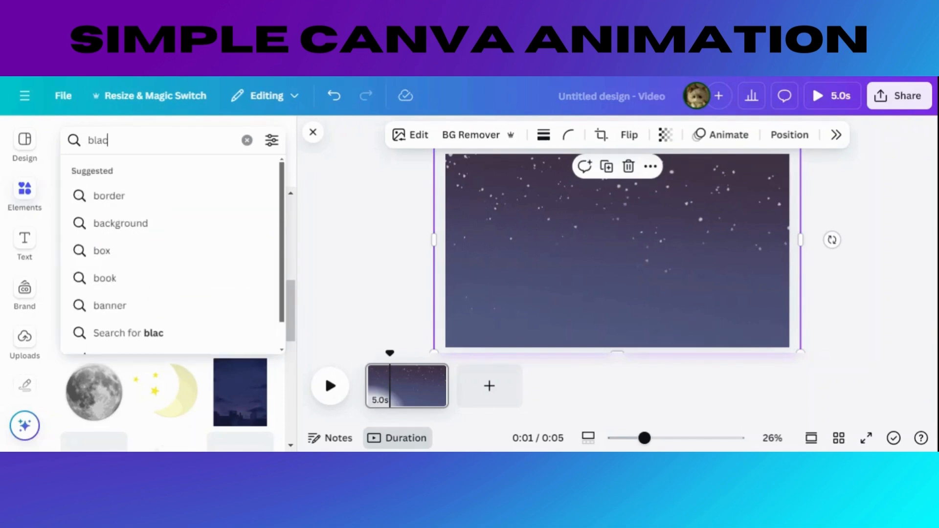
pyautogui.write('k mountain')
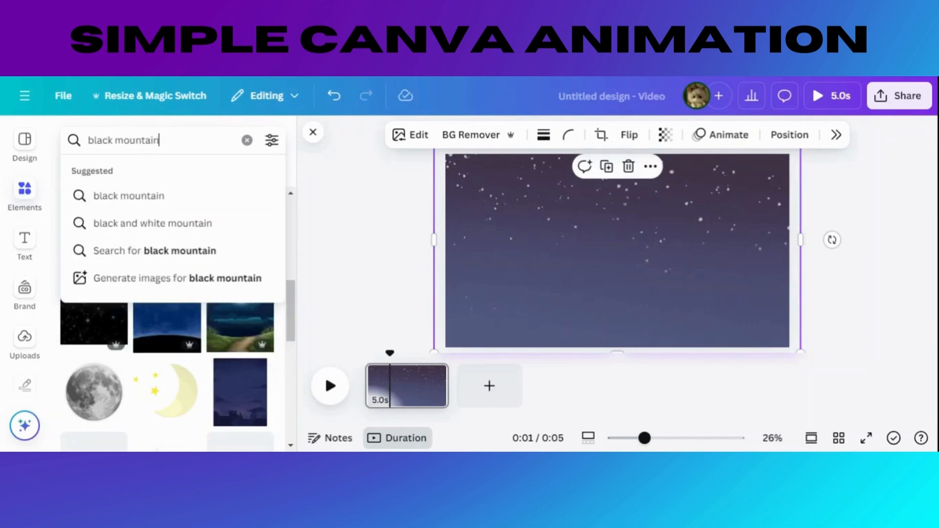
pyautogui.press('Return')
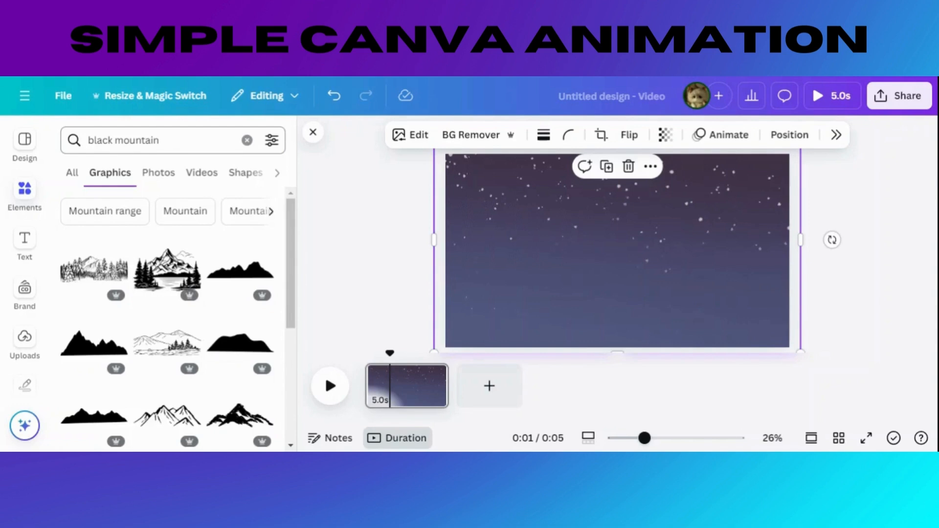
# Step: Add the mountain lake graphic with pine trees and enlarge it to fill the page's lower-left area, slightly past the edges
pyautogui.click(168, 269)
pyautogui.moveTo(571, 284); pyautogui.dragTo(492, 328)
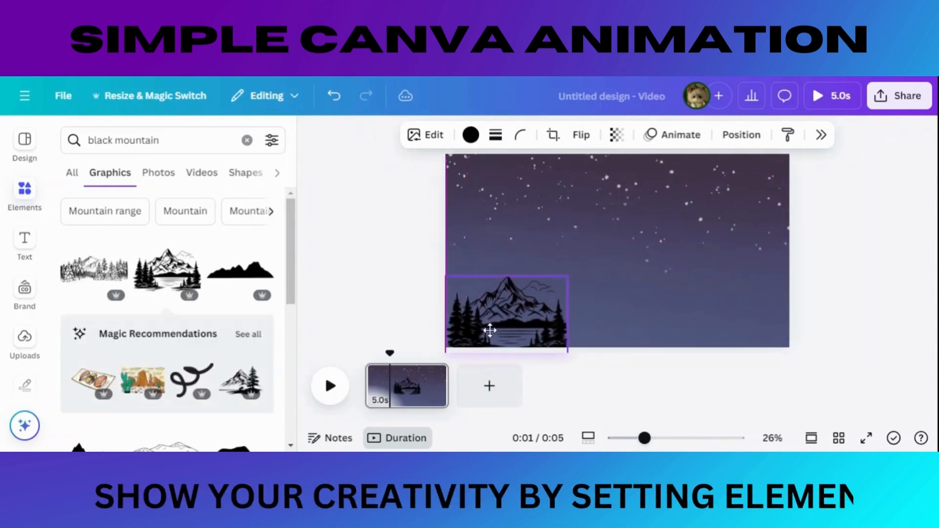
pyautogui.moveTo(568, 270); pyautogui.dragTo(647, 225)
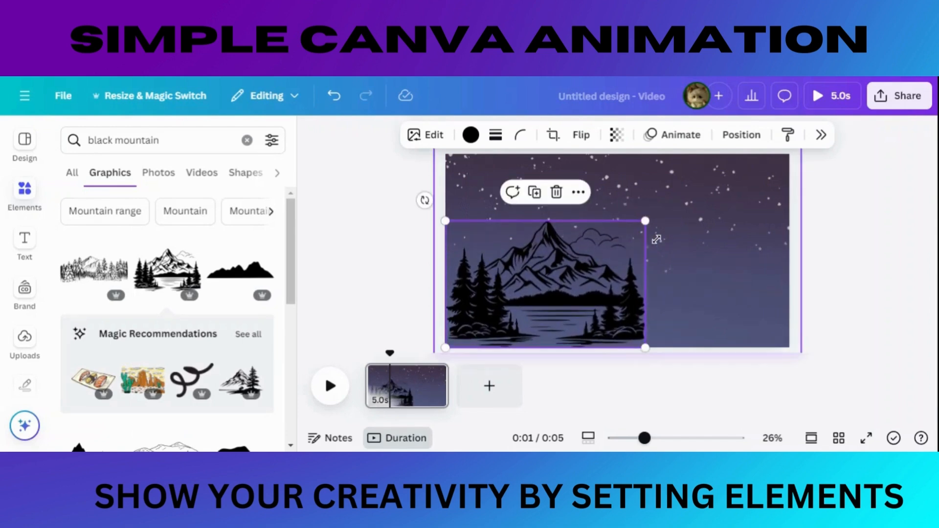
pyautogui.moveTo(600, 252); pyautogui.dragTo(594, 257)
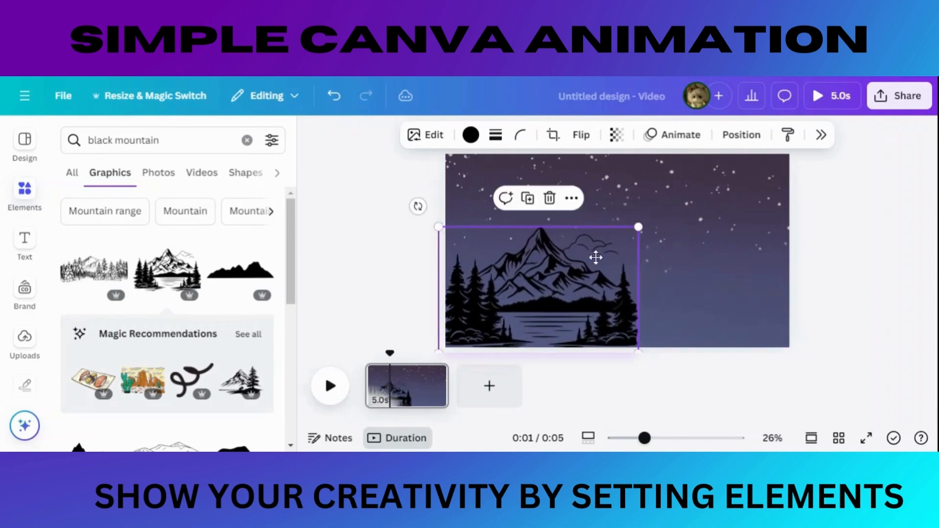
# Step: Add the recommended mountain graphic with a single tall tree and enlarge it across the page's lower-right area
pyautogui.scroll(-2, 212, 300)
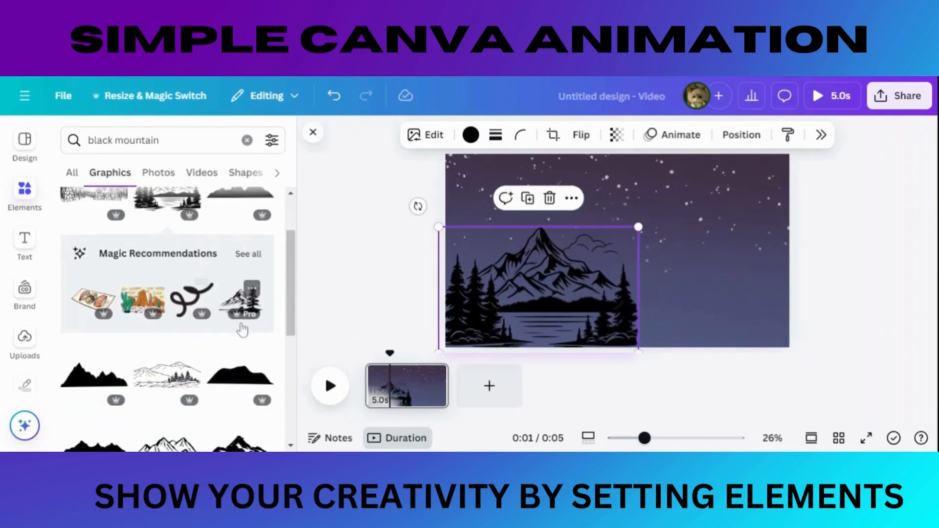
pyautogui.click(238, 290)
pyautogui.moveTo(659, 264); pyautogui.dragTo(777, 320)
pyautogui.moveTo(675, 269); pyautogui.dragTo(596, 216)
pyautogui.moveTo(678, 297); pyautogui.dragTo(696, 298)
# Step: Try adding the wide mountain range graphic with pine trees over the lake scene
pyautogui.scroll(-5, 152, 330)
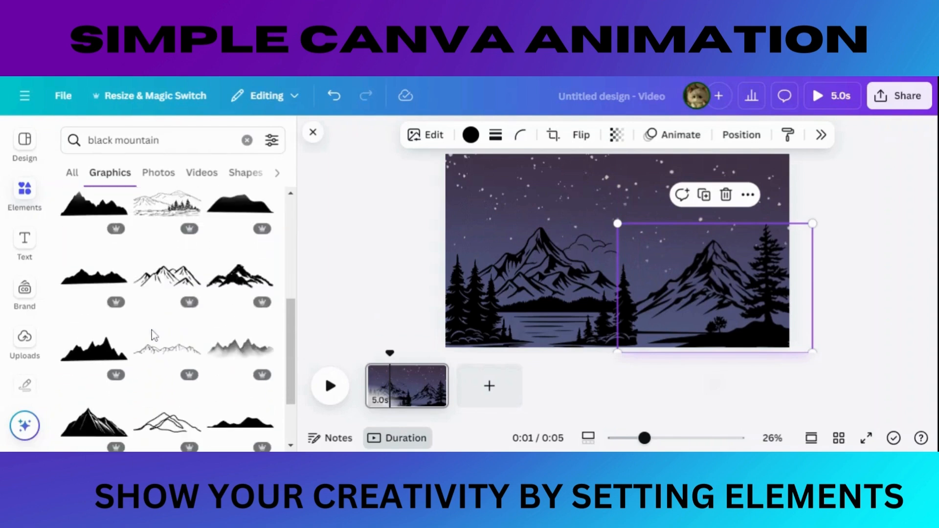
pyautogui.scroll(-3, 152, 336)
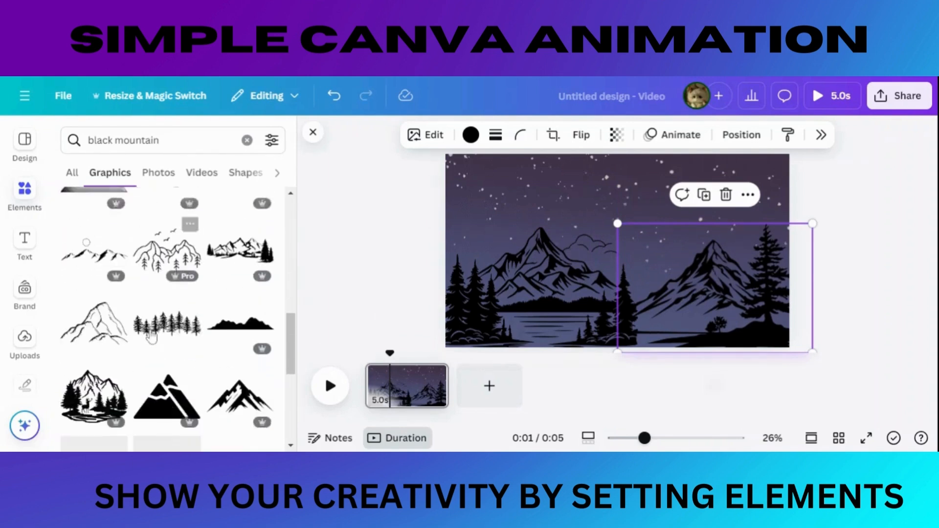
pyautogui.click(245, 247)
pyautogui.moveTo(600, 259); pyautogui.dragTo(554, 324)
pyautogui.press('Escape')
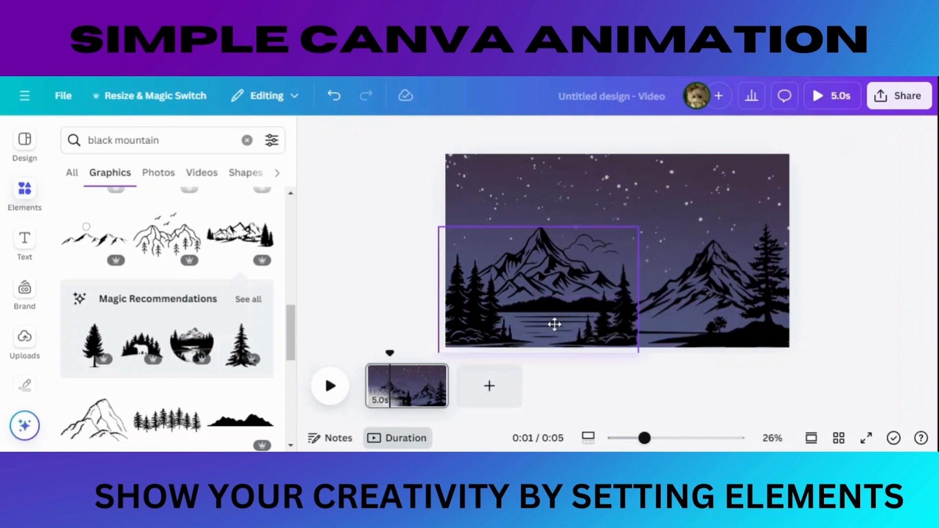
# Step: Add the recommended black pine tree graphic and place it on the ground between the two mountains
pyautogui.scroll(-2, 140, 358)
pyautogui.click(245, 274)
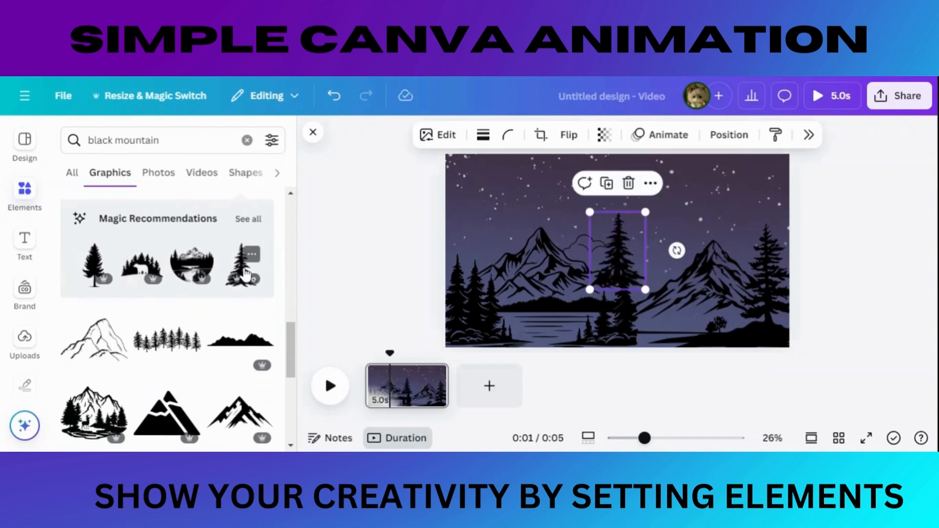
pyautogui.moveTo(609, 265); pyautogui.dragTo(644, 321)
pyautogui.click(368, 238)
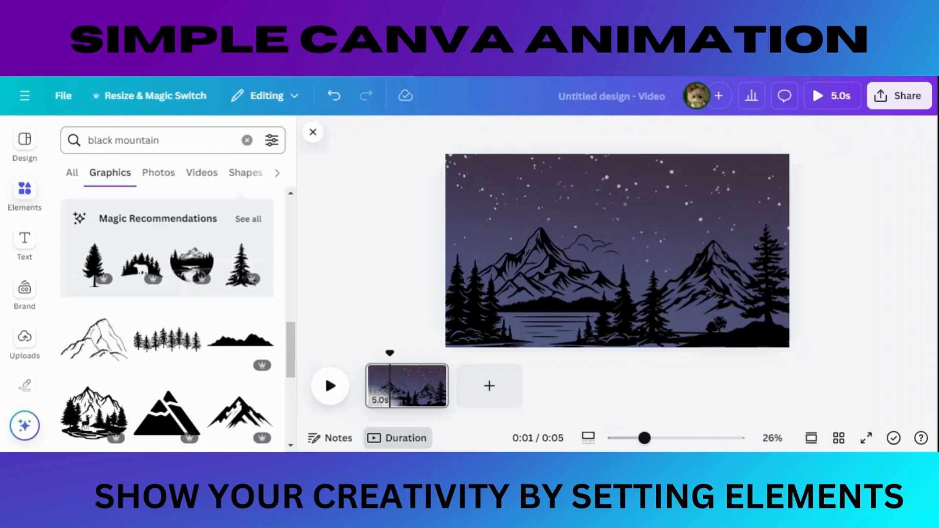
# Step: Replace the graphics search with "wolf sticker"
pyautogui.moveTo(163, 140); pyautogui.dragTo(87, 140)
pyautogui.write('wold')
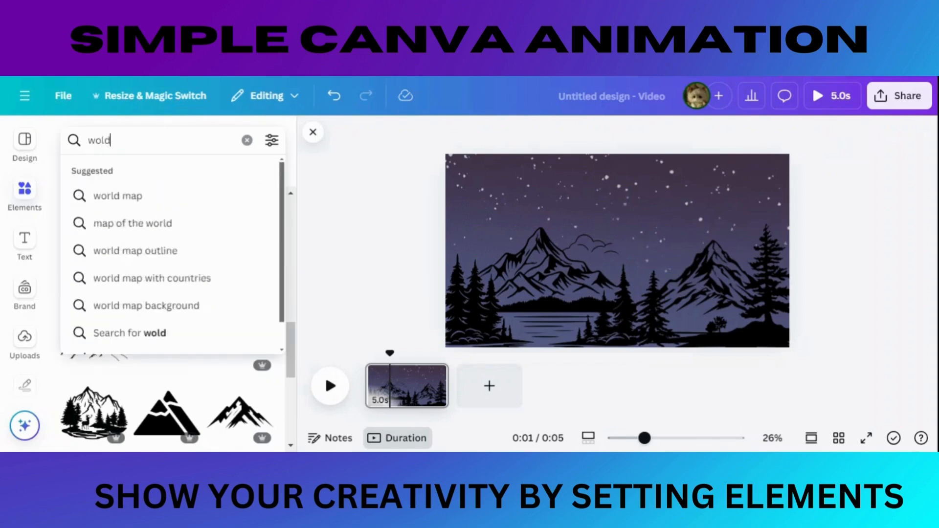
pyautogui.press('BackSpace')
pyautogui.click(189, 208)
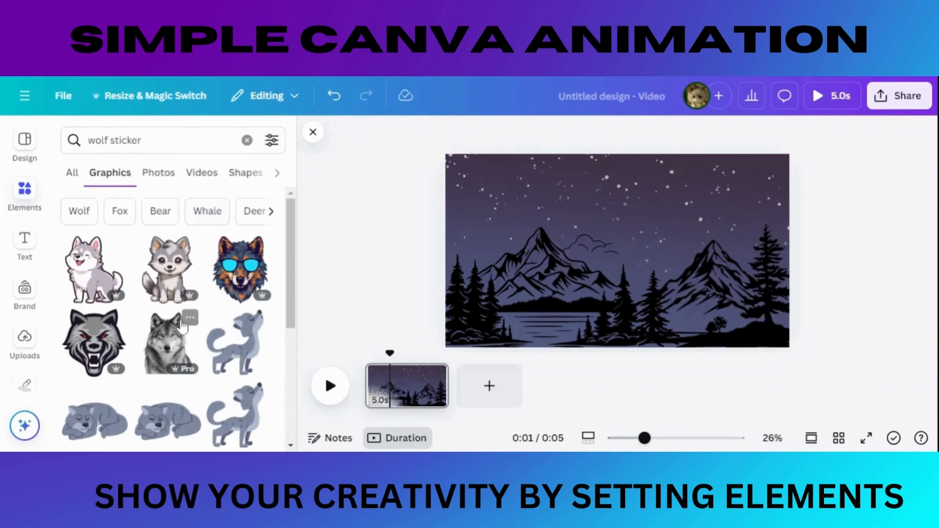
# Step: Add the animated grey howling wolf sticker, shrink it, and place it on the lake's far shore before the left mountain
pyautogui.scroll(-3, 183, 327)
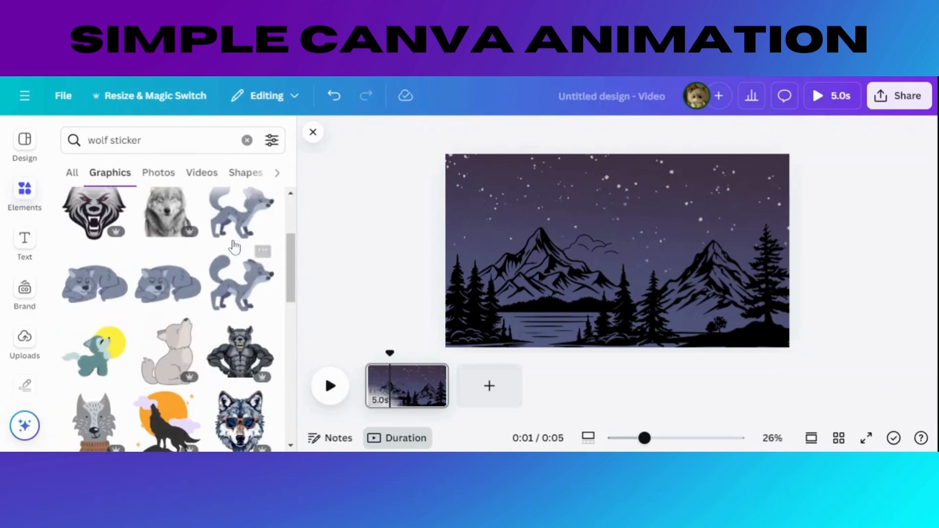
pyautogui.scroll(-3, 240, 225)
pyautogui.scroll(-5, 240, 224)
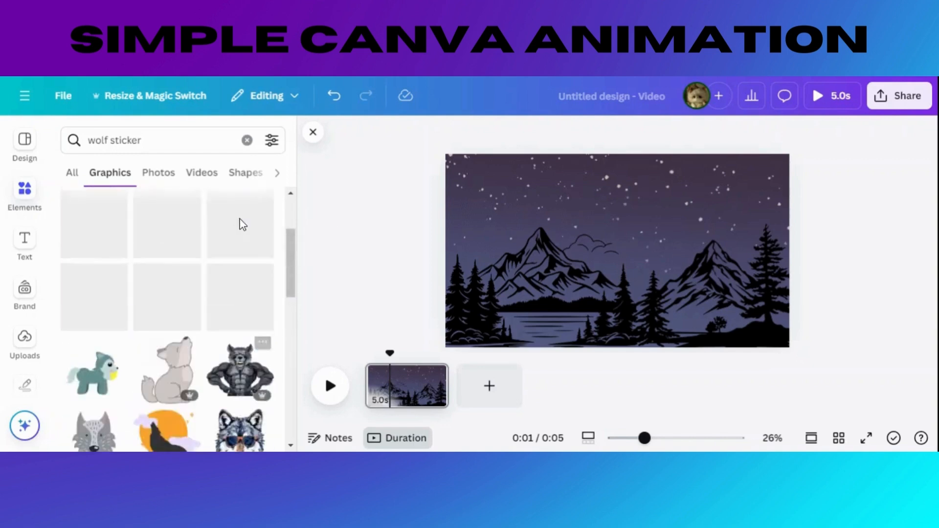
pyautogui.click(239, 310)
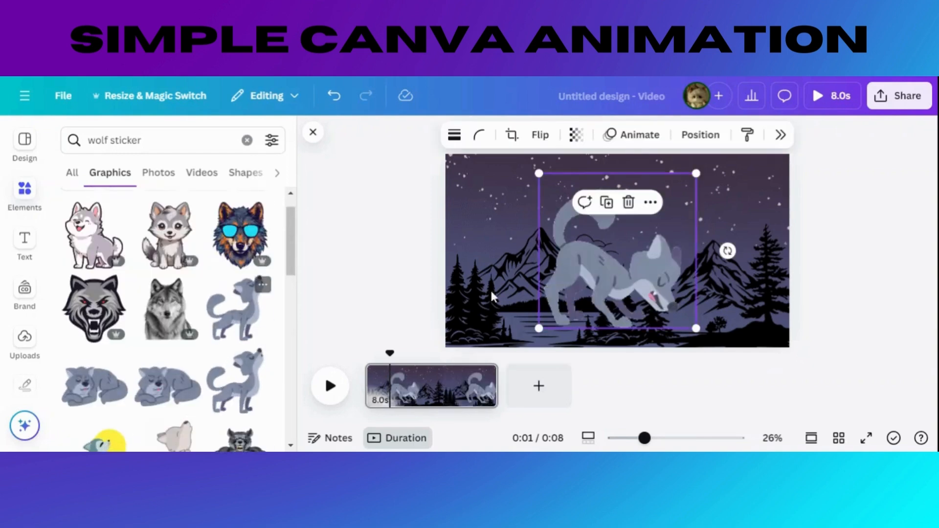
pyautogui.moveTo(541, 327); pyautogui.dragTo(642, 246)
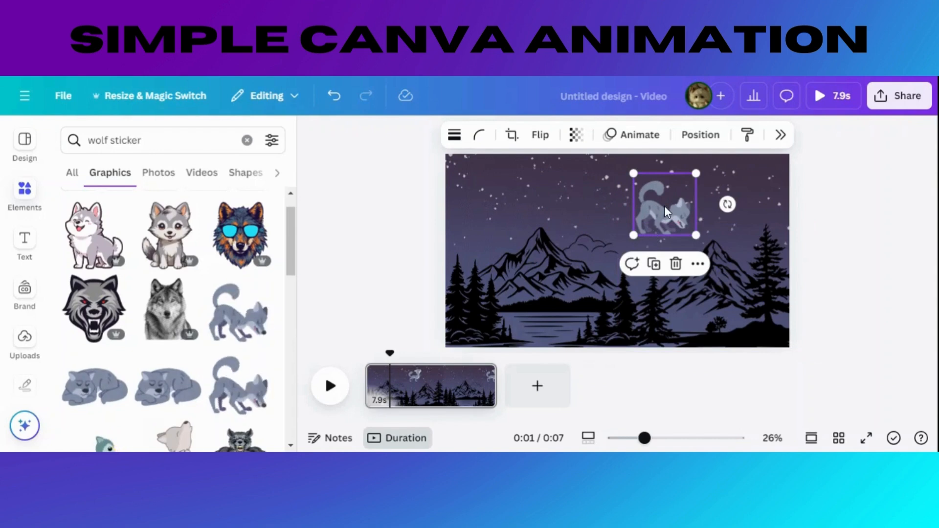
pyautogui.moveTo(665, 205); pyautogui.dragTo(563, 278)
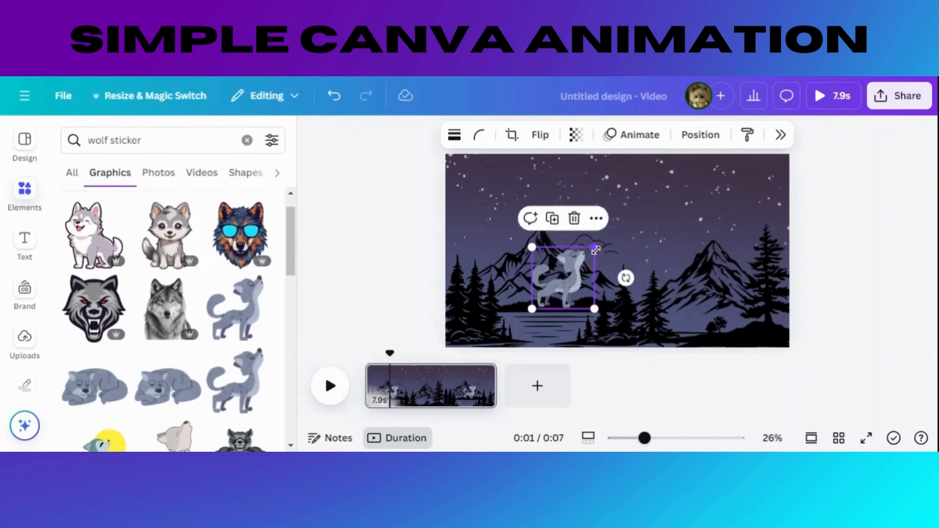
pyautogui.moveTo(596, 250); pyautogui.dragTo(534, 292)
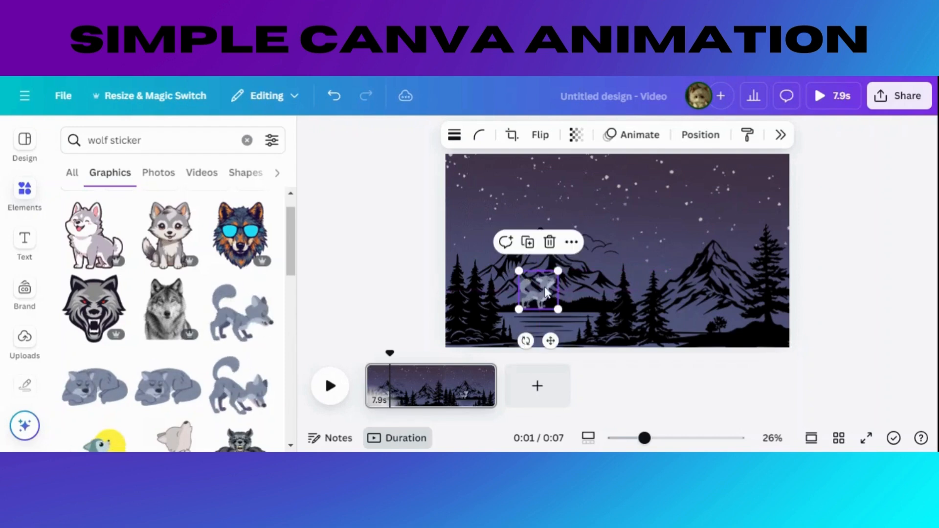
pyautogui.click(374, 250)
# Step: Search the graphics for "moon"
pyautogui.click(162, 140)
pyautogui.write('m')
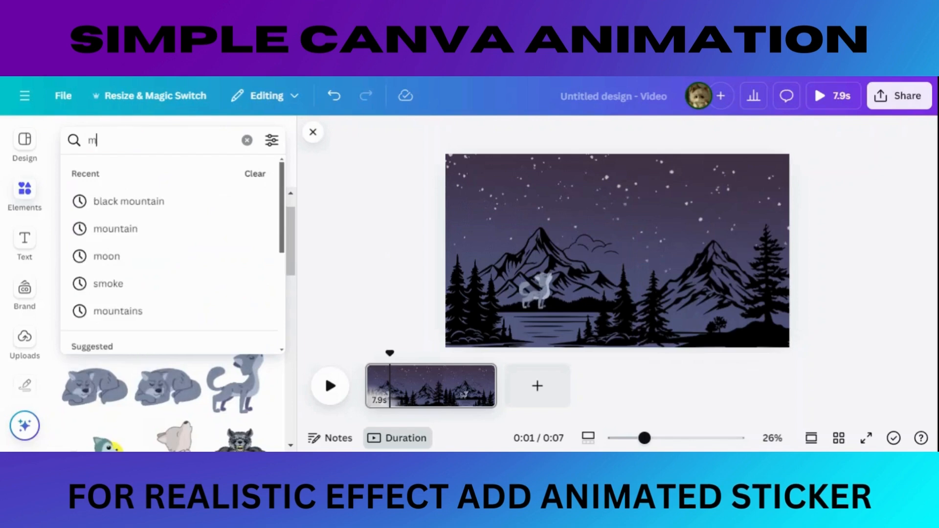
pyautogui.write('oon')
pyautogui.press('Return')
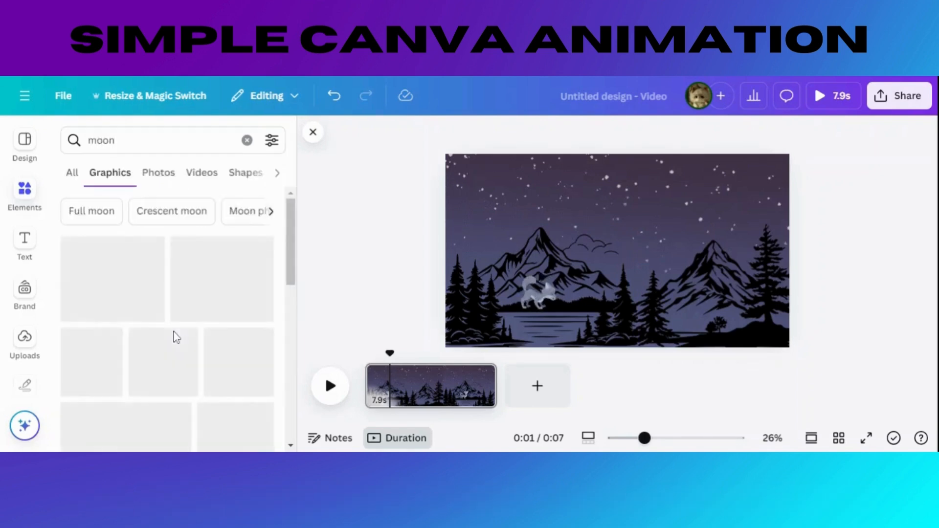
# Step: Add the crescent moon graphic with black clouds, shrink it, and place it in the sky above the left mountain's slope
pyautogui.scroll(-3, 174, 333)
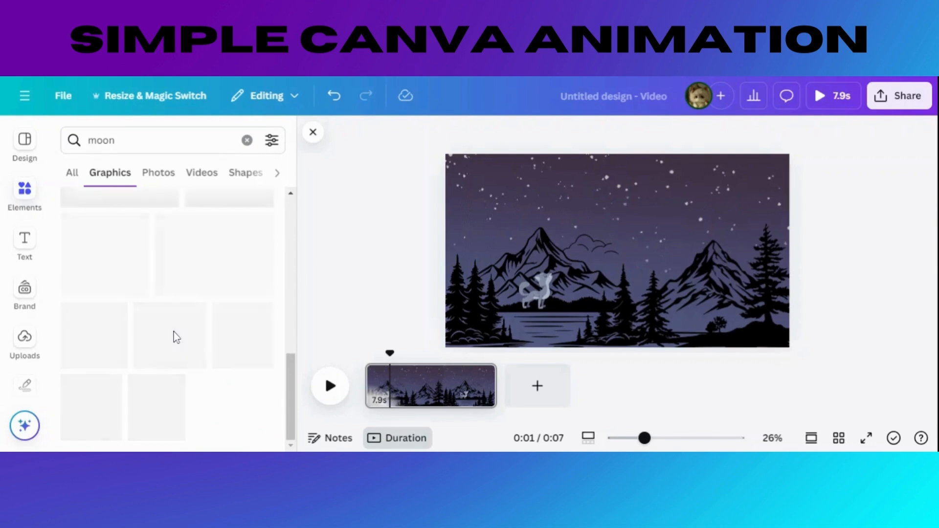
pyautogui.scroll(4, 174, 333)
pyautogui.scroll(-3, 174, 332)
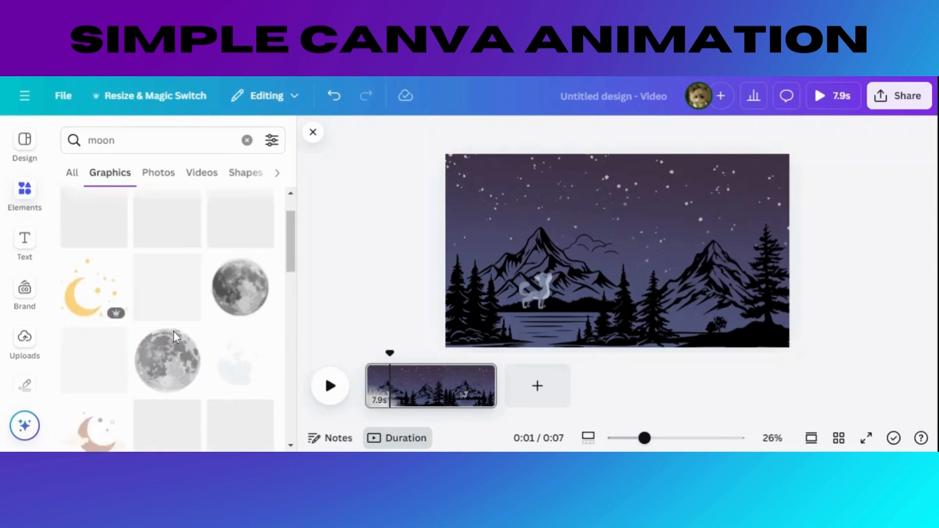
pyautogui.scroll(3, 174, 332)
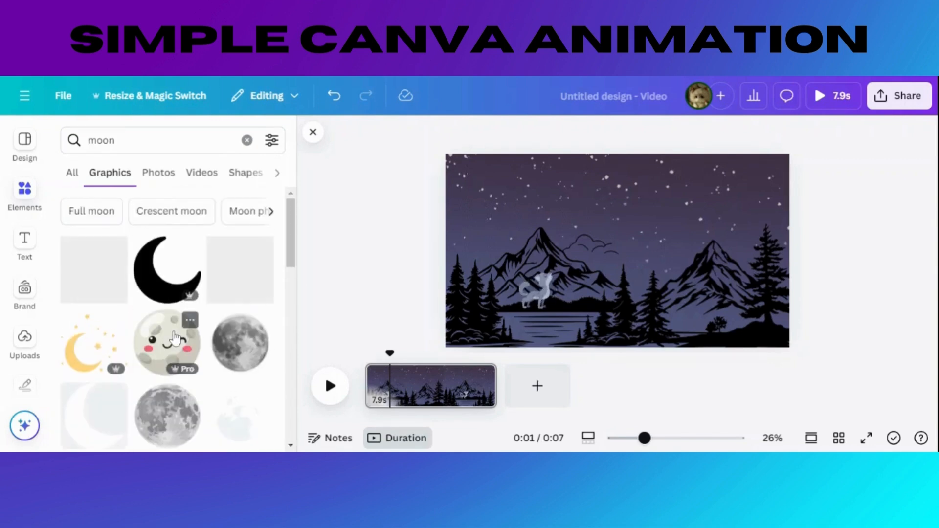
pyautogui.scroll(-5, 175, 338)
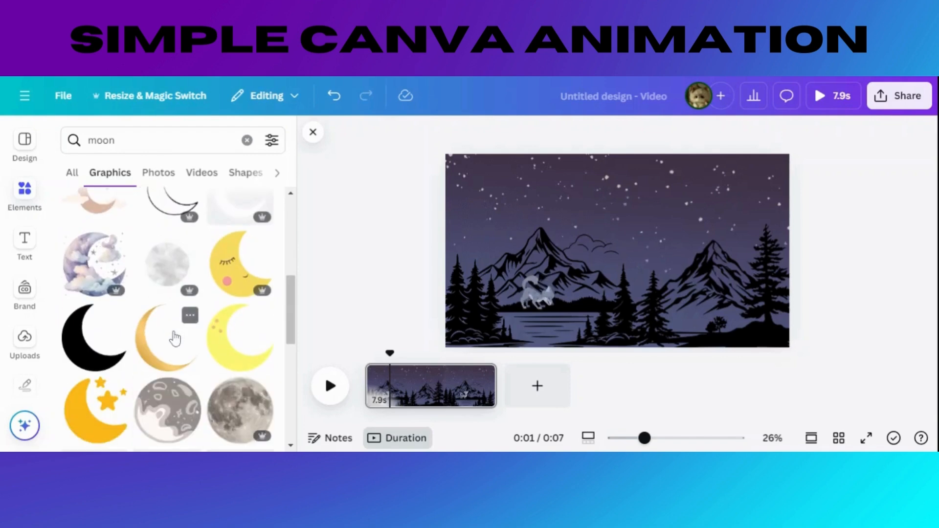
pyautogui.scroll(-4, 175, 338)
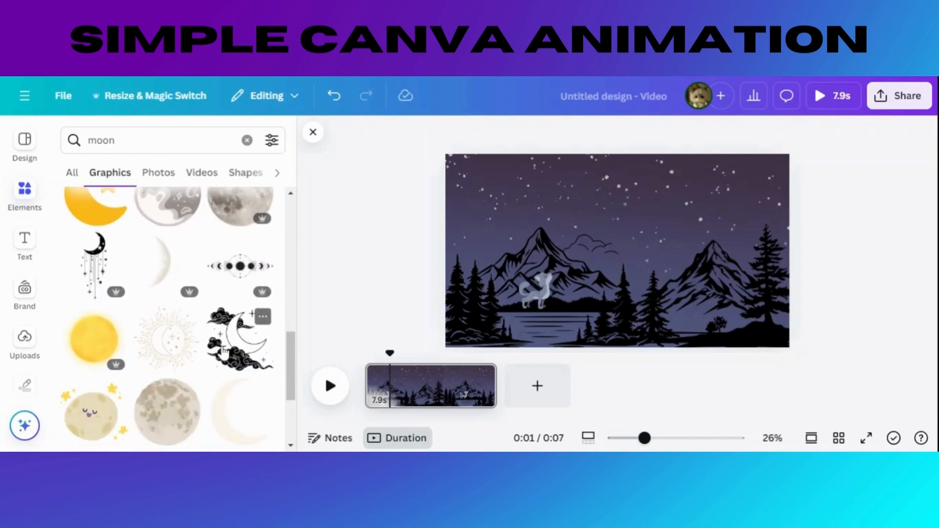
pyautogui.click(223, 349)
pyautogui.moveTo(641, 243); pyautogui.dragTo(598, 206)
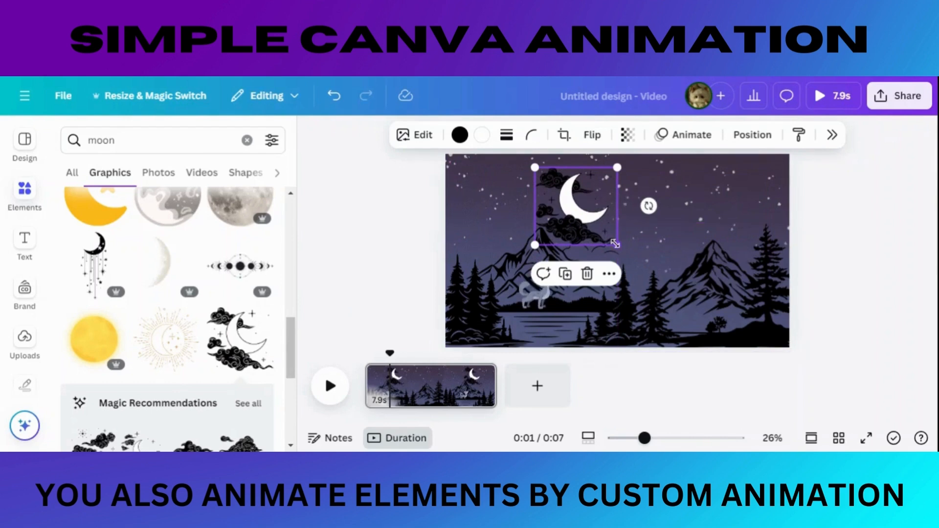
pyautogui.moveTo(614, 243); pyautogui.dragTo(593, 220)
pyautogui.moveTo(553, 181); pyautogui.dragTo(494, 222)
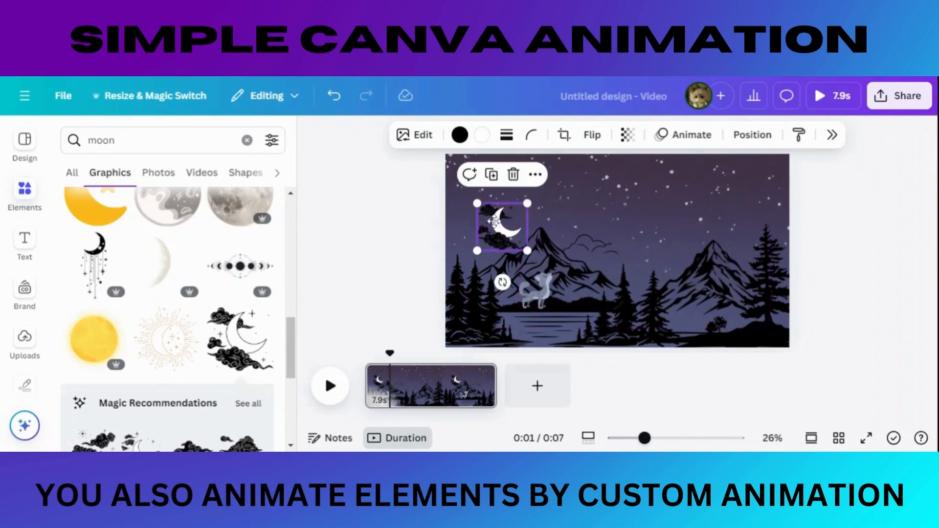
# Step: Send the crescent moon graphic one layer backward
pyautogui.rightClick(495, 226)
pyautogui.moveTo(541, 247)
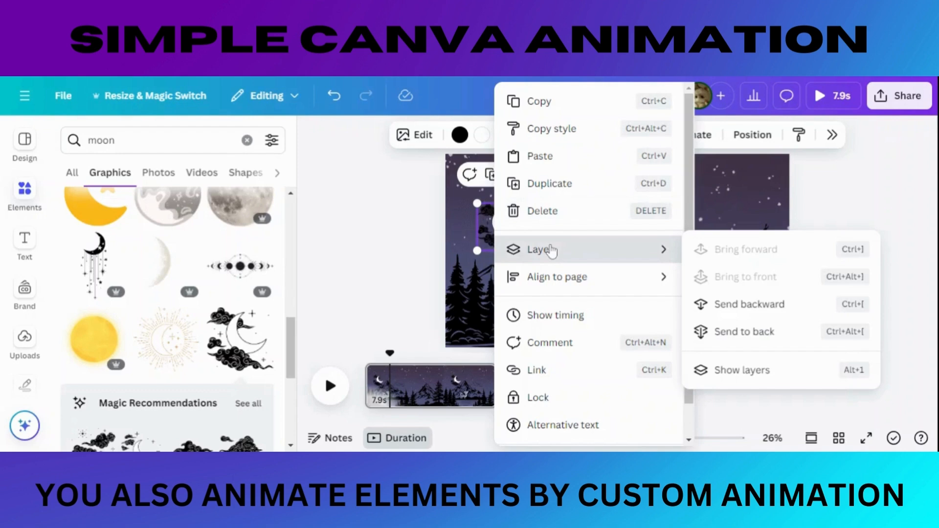
pyautogui.click(756, 306)
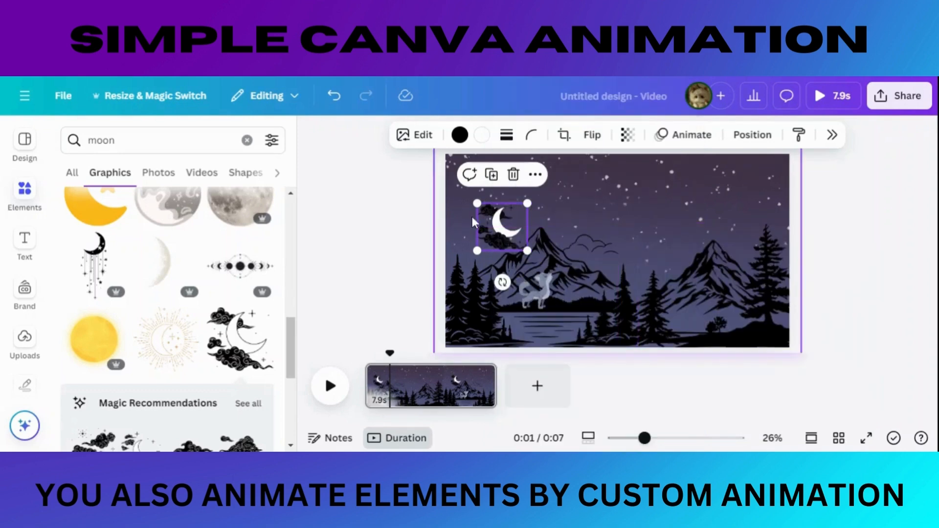
# Step: Nudge the crescent moon graphic slightly to the right and try to change its layer order
pyautogui.doubleClick(501, 220)
pyautogui.click(923, 140)
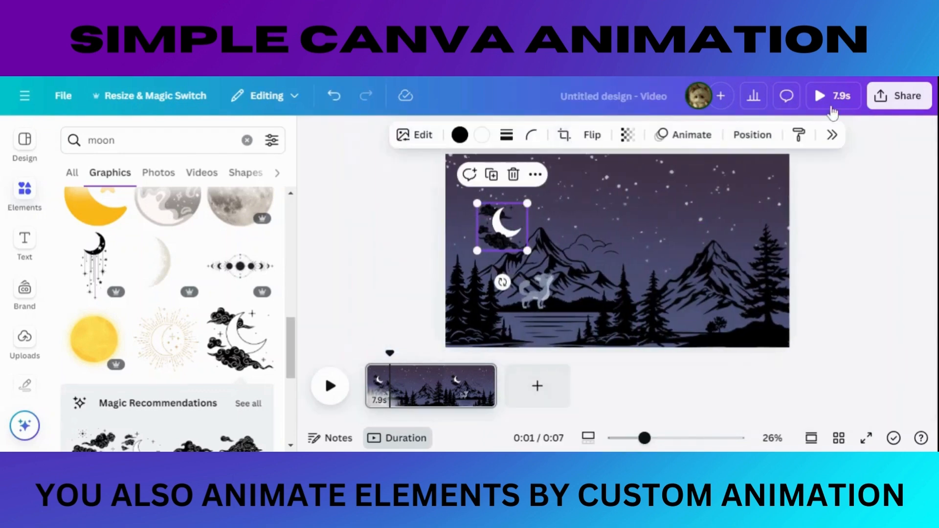
pyautogui.moveTo(513, 221)
pyautogui.mouseDown()
pyautogui.moveTo(529, 221)
pyautogui.moveTo(514, 223)
pyautogui.mouseUp()
pyautogui.rightClick(516, 226)
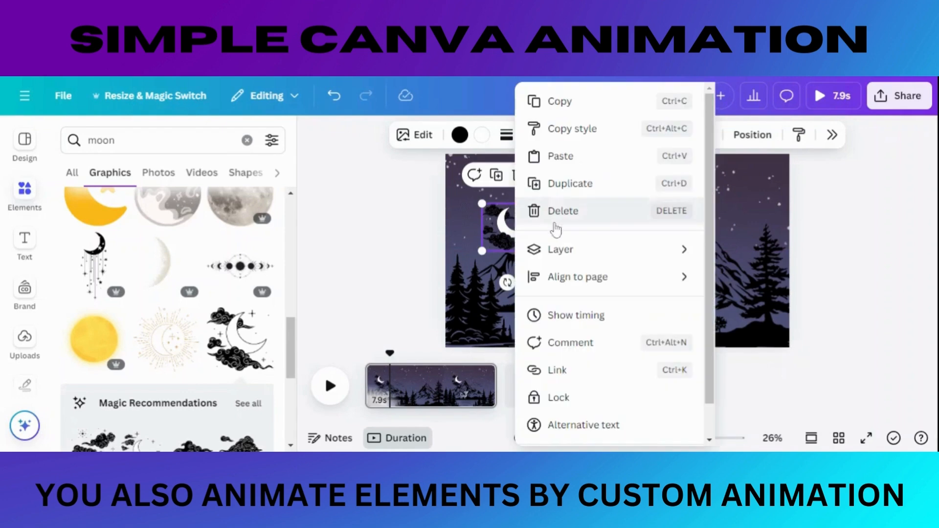
pyautogui.moveTo(583, 248)
pyautogui.click(764, 304)
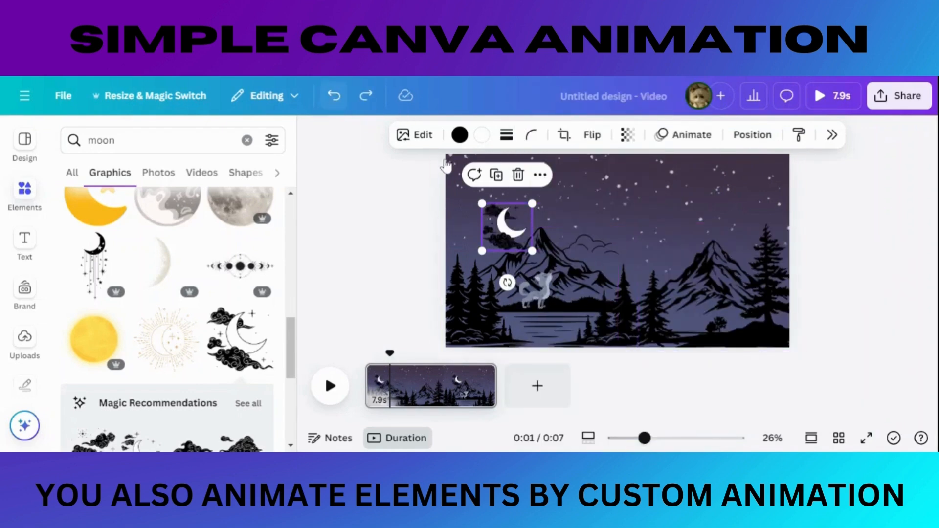
# Step: Create a custom animation that moves the moon along a rising path to the sky between the two mountains, using the Steady movement style
pyautogui.click(689, 135)
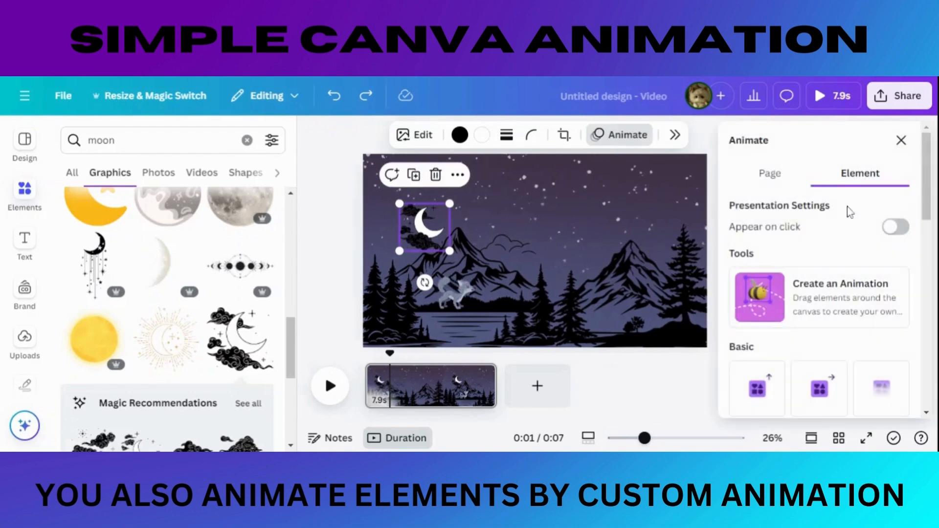
pyautogui.click(797, 295)
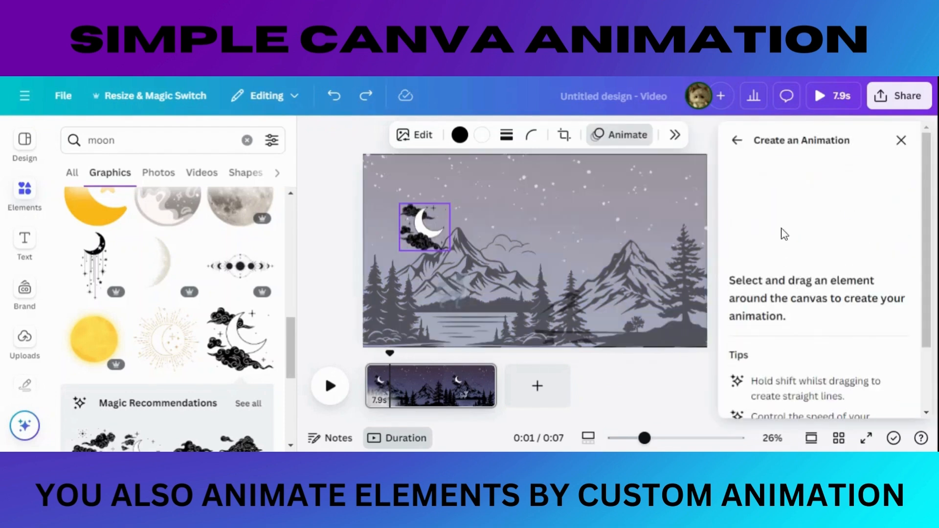
pyautogui.moveTo(431, 240)
pyautogui.mouseDown()
pyautogui.moveTo(449, 221)
pyautogui.moveTo(509, 207)
pyautogui.mouseUp()
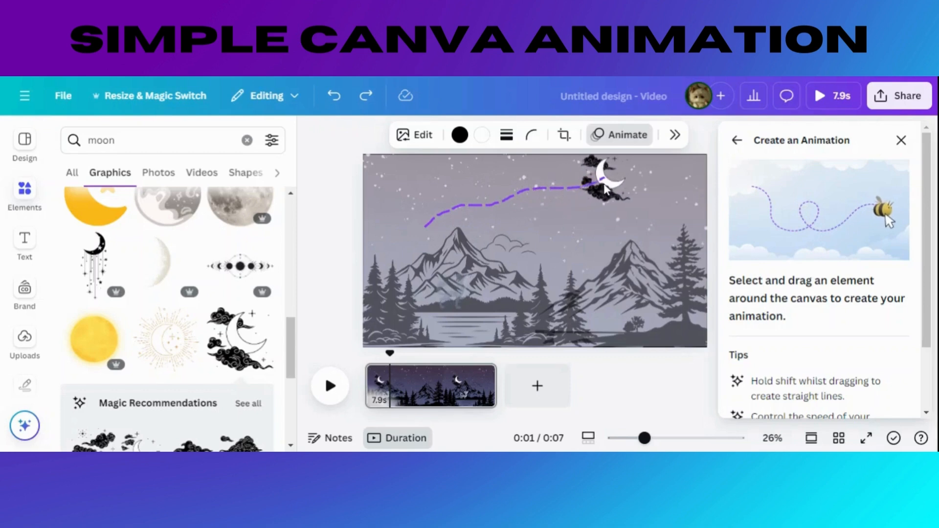
pyautogui.moveTo(604, 185); pyautogui.dragTo(607, 186)
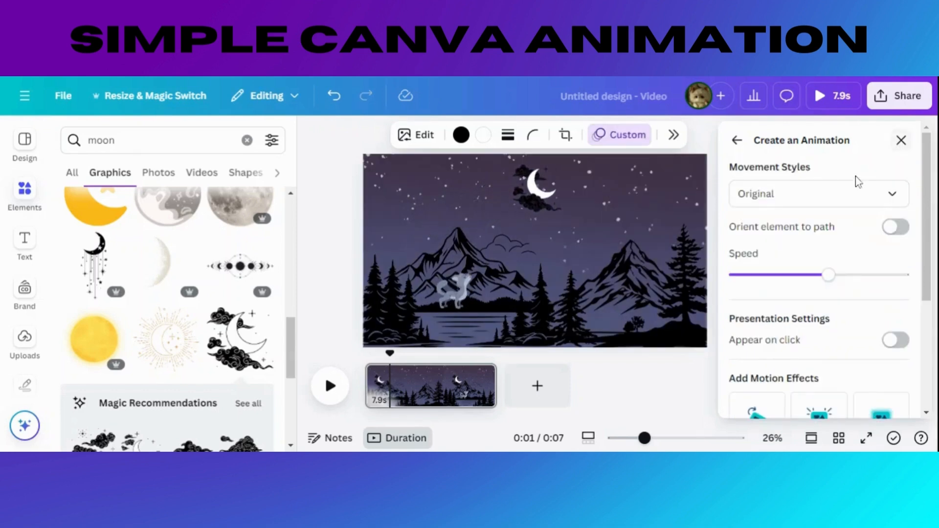
pyautogui.click(849, 197)
pyautogui.click(789, 289)
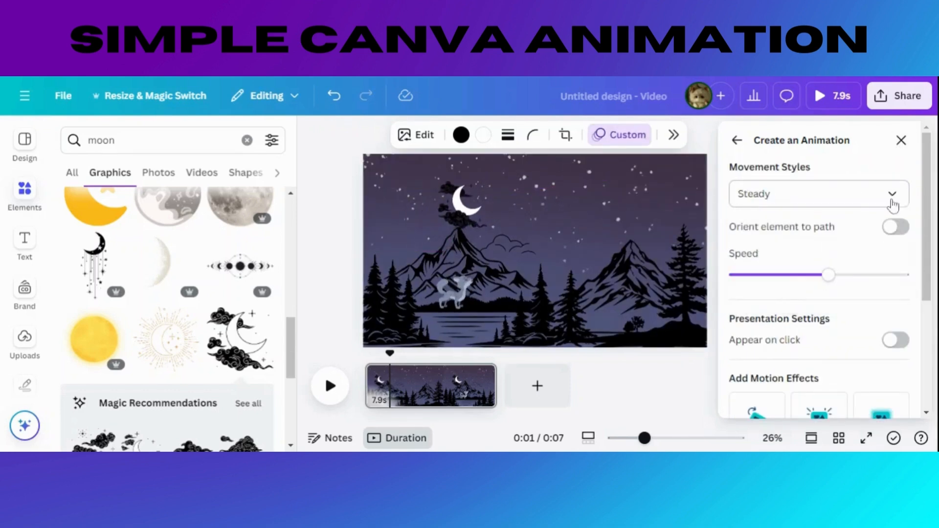
pyautogui.click(901, 141)
# Step: Search the graphics for "shooting star"
pyautogui.click(62, 147)
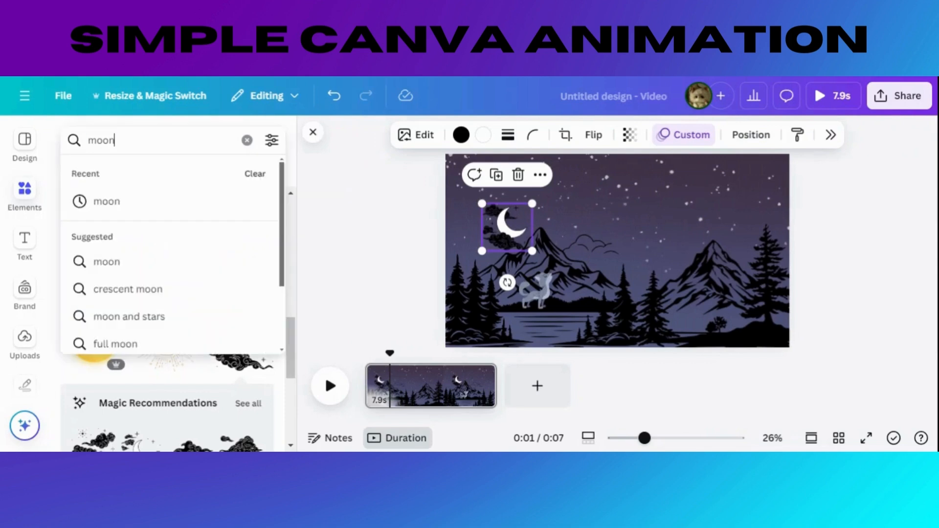
pyautogui.hotkey('ctrl', 'a')
pyautogui.write('sho')
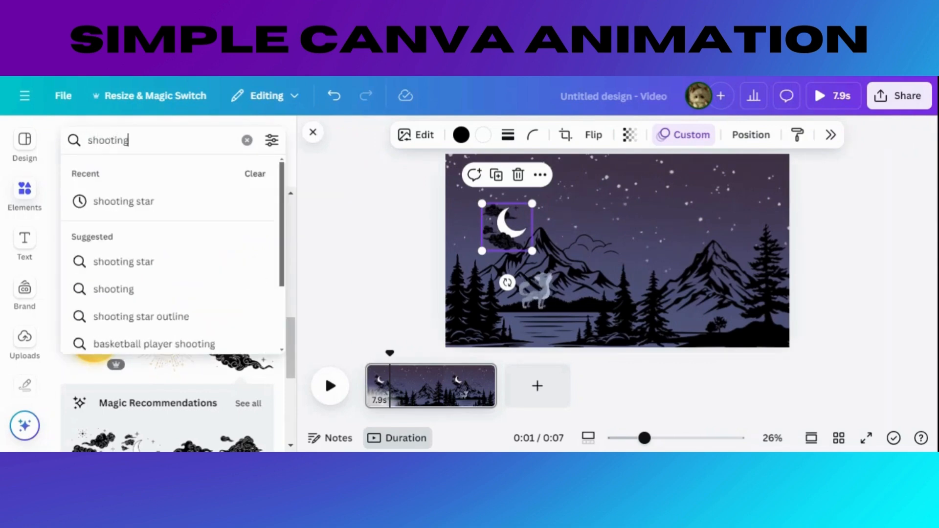
pyautogui.write('oting')
pyautogui.click(105, 201)
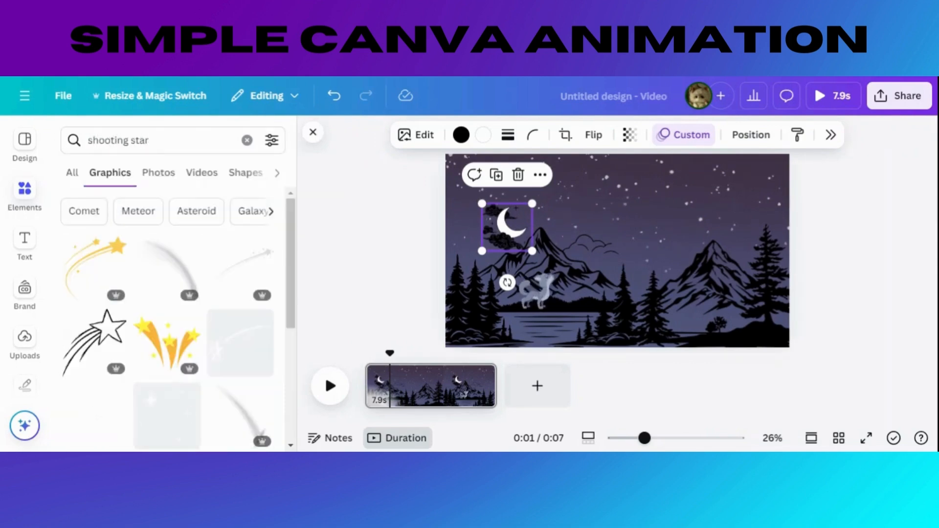
# Step: Add the animated white sparkle star, shrink it to a small star, and place it in the sky just left of the right mountain's peak
pyautogui.scroll(-8, 146, 308)
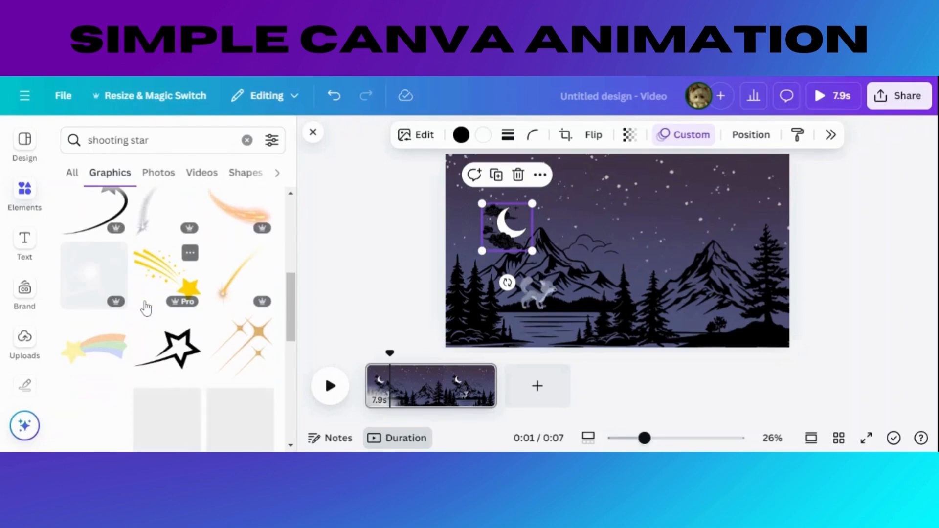
pyautogui.click(147, 296)
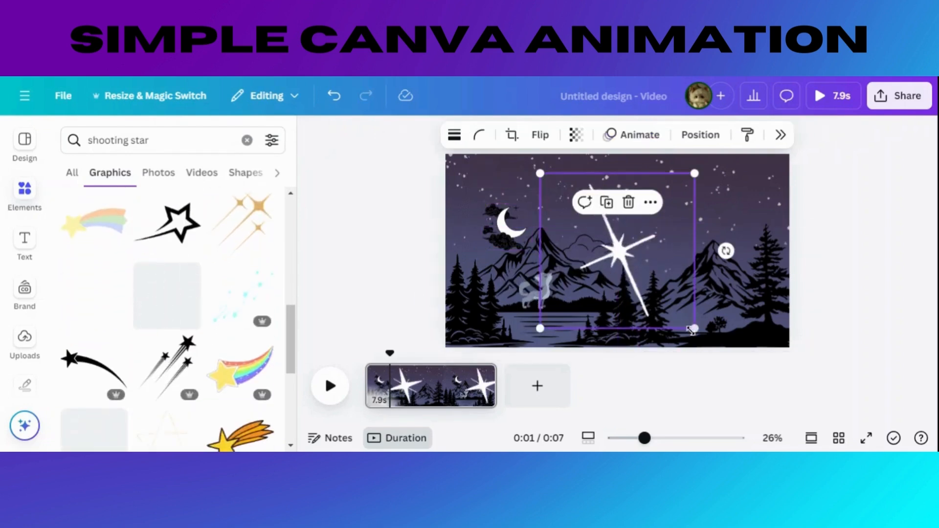
pyautogui.moveTo(689, 326); pyautogui.dragTo(679, 227)
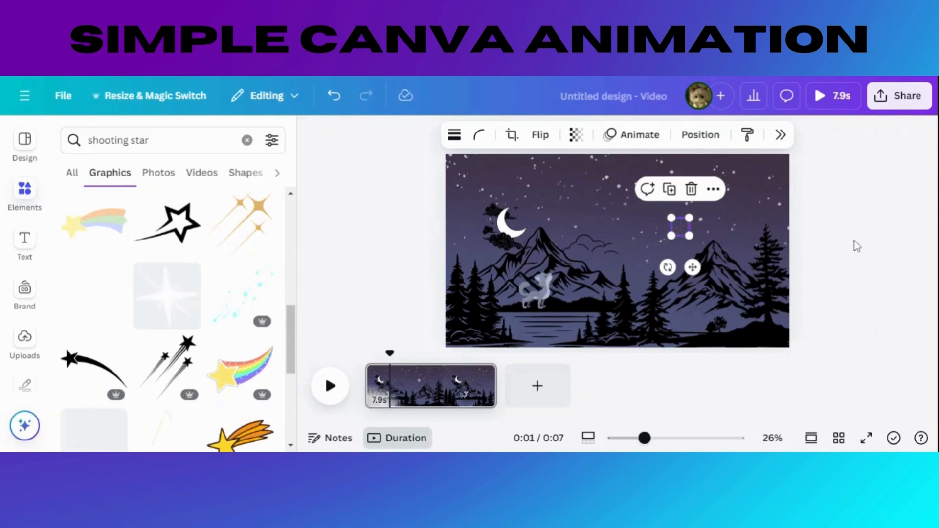
# Step: Add a second white sparkle star, shrink it, and place it in the upper-left corner of the scene's sky above the moon
pyautogui.click(175, 306)
pyautogui.moveTo(694, 328); pyautogui.dragTo(492, 164)
pyautogui.click(414, 191)
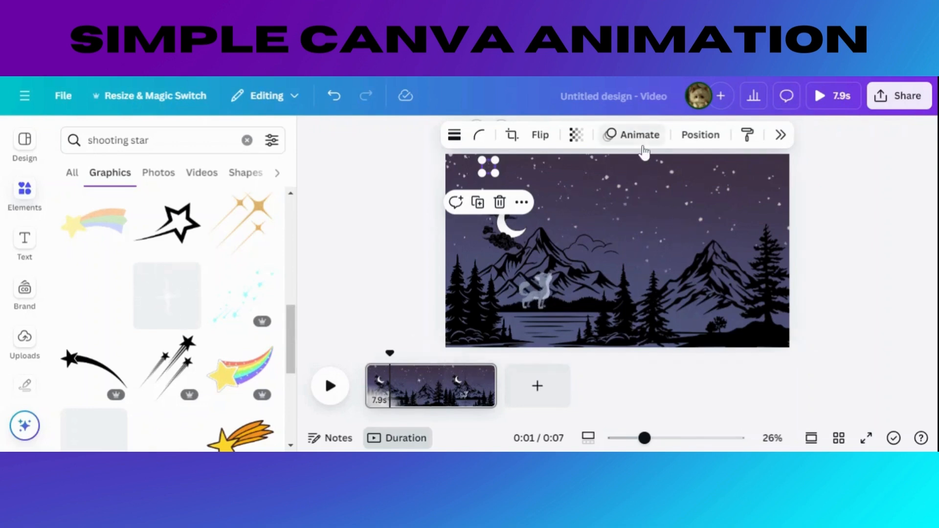
# Step: Set the page's duration to 2.0 s and play the animation
pyautogui.moveTo(392, 353); pyautogui.dragTo(358, 350)
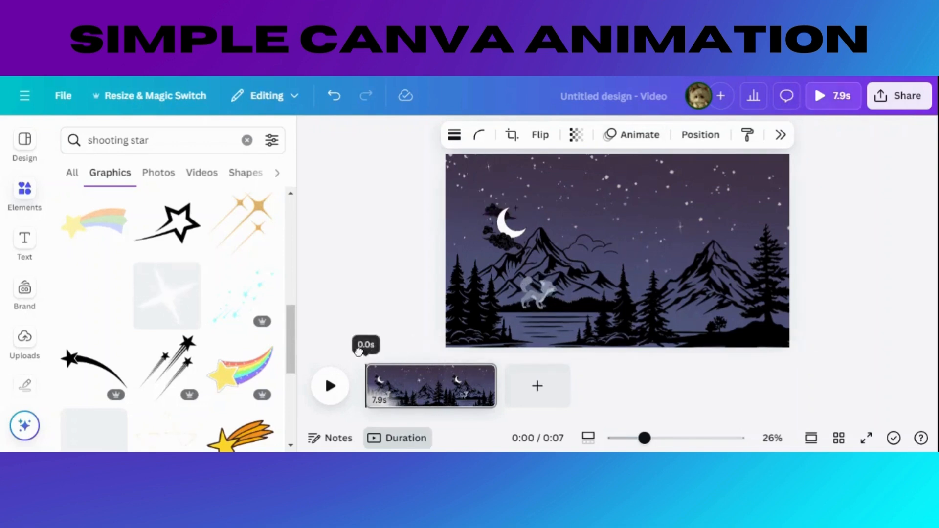
pyautogui.click(382, 383)
pyautogui.click(668, 135)
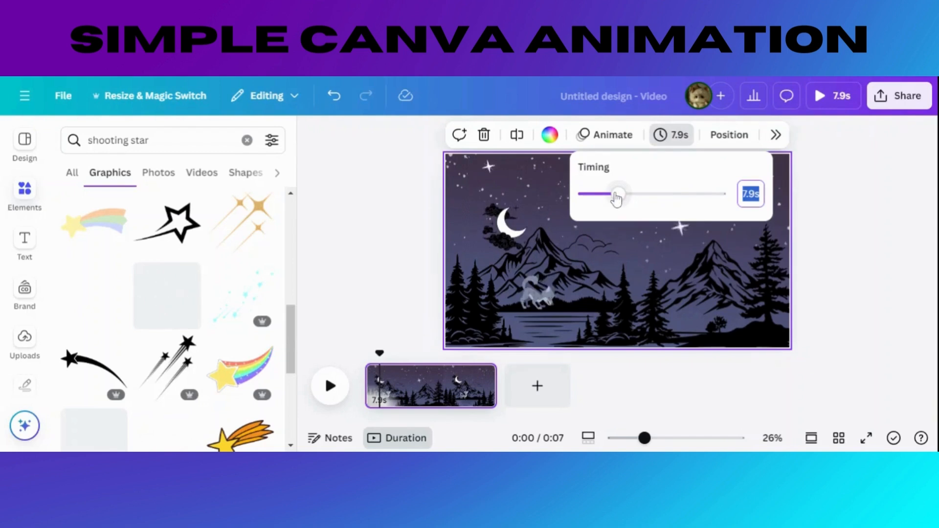
pyautogui.moveTo(589, 194); pyautogui.dragTo(592, 195)
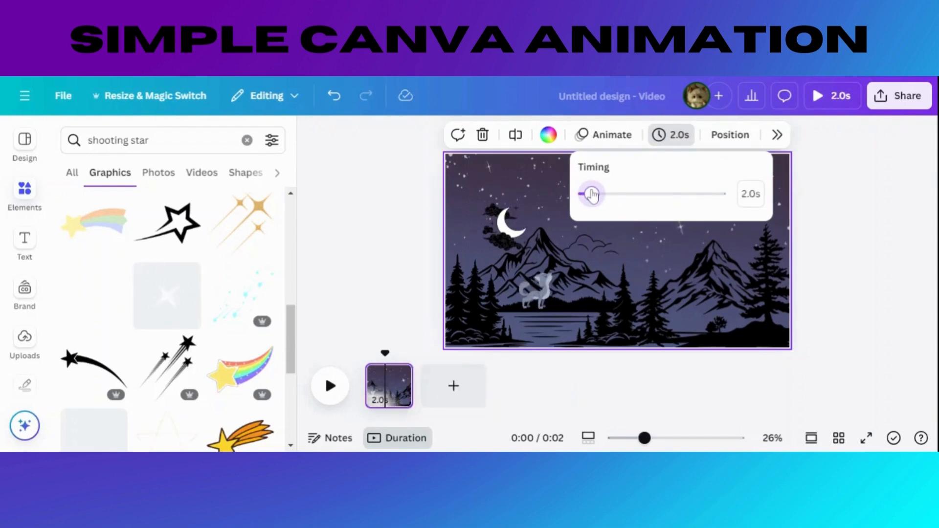
pyautogui.click(311, 139)
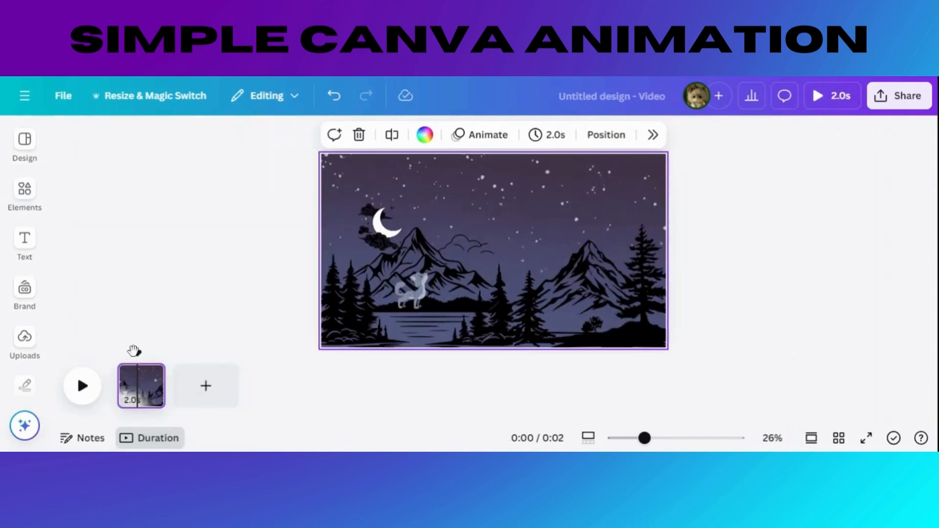
pyautogui.click(84, 386)
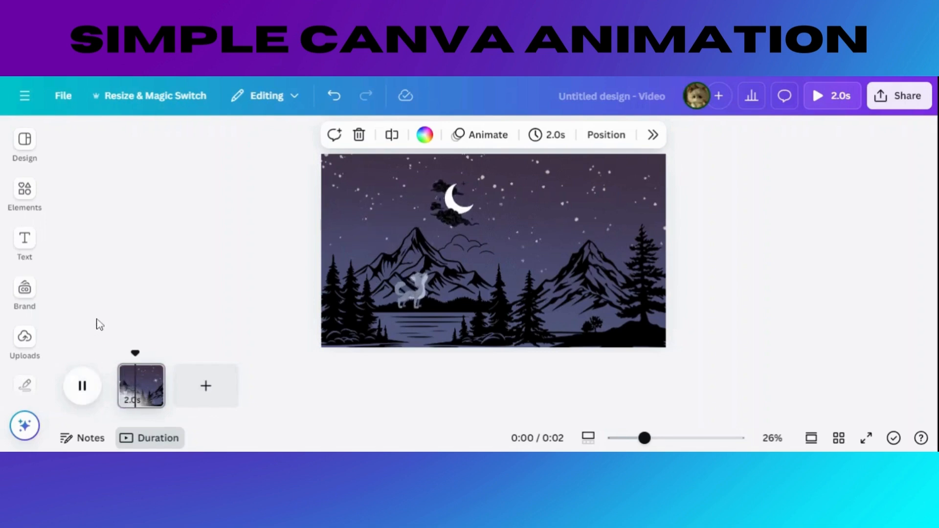